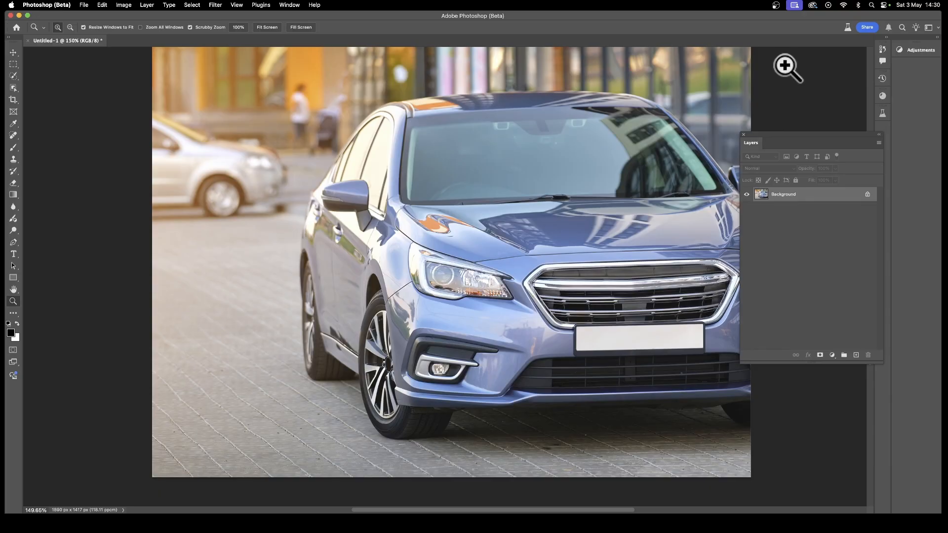
Open the Actions panel and move it over the canvas near the Layers panel
click(290, 6)
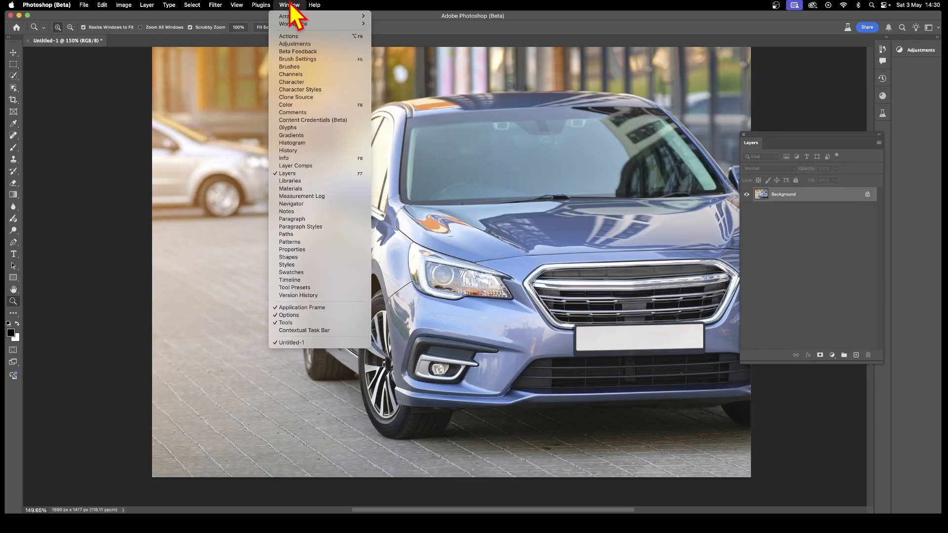
click(291, 38)
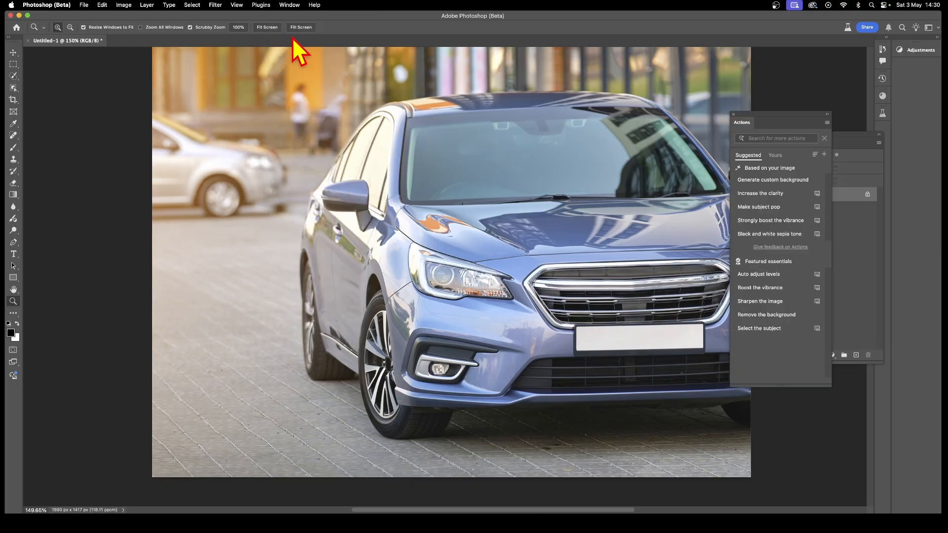
drag(772, 126, 627, 106)
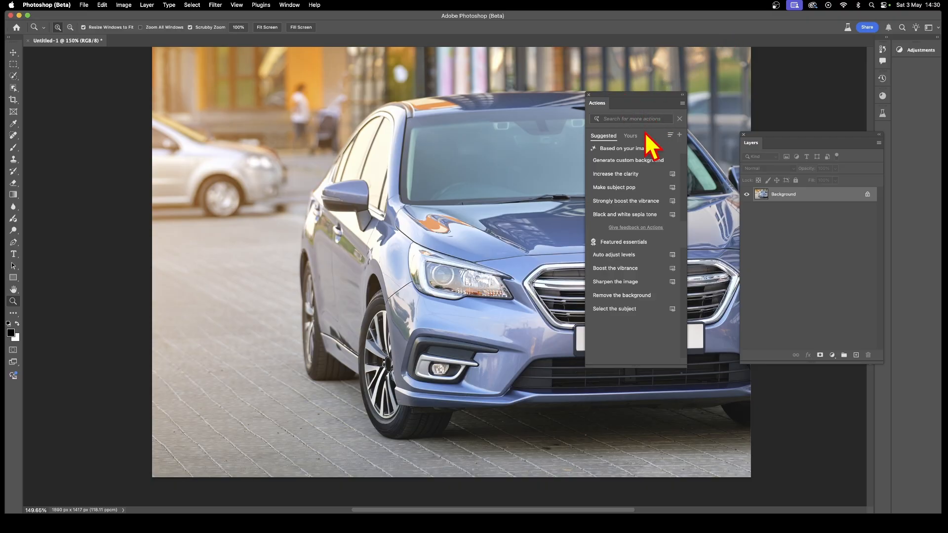
Apply the Black and white sepia tone suggested action to the photo
click(640, 170)
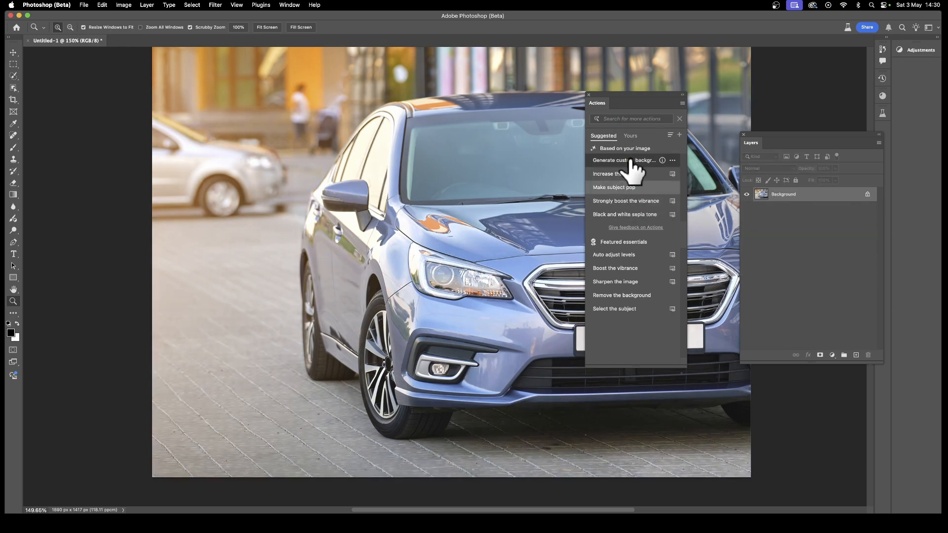
click(627, 201)
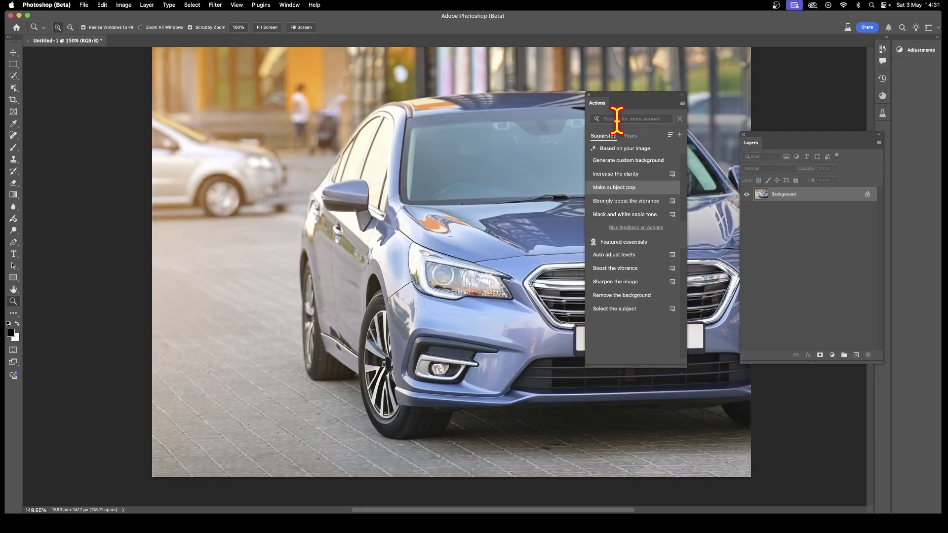
Search the actions for black
click(617, 119)
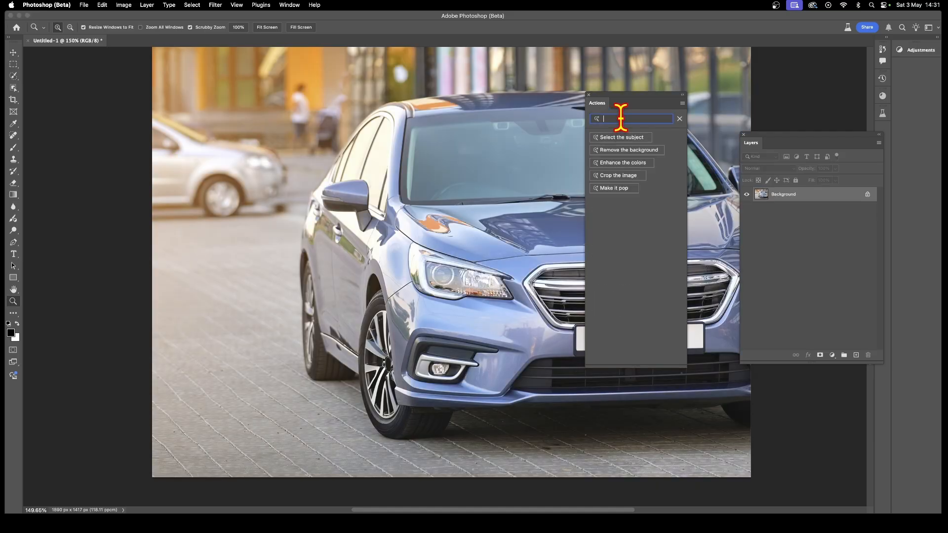
text(bla)
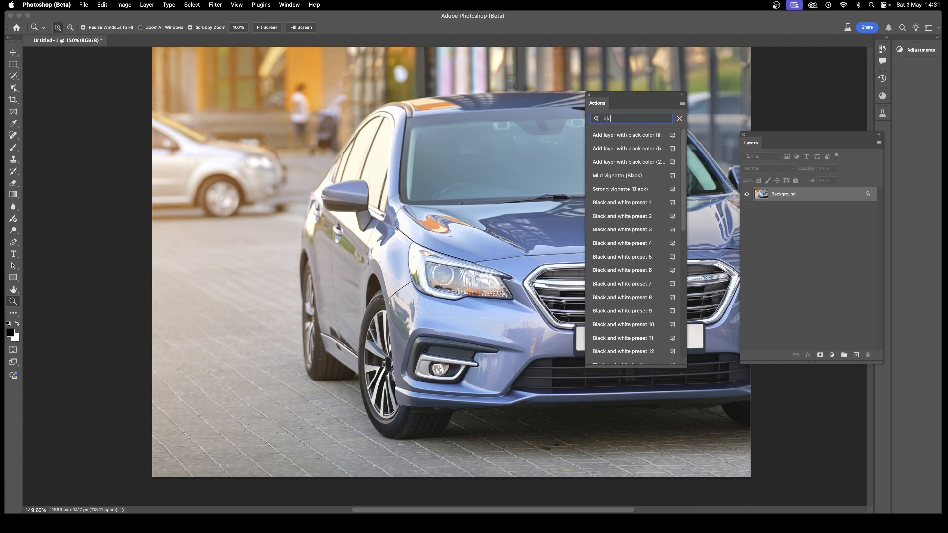
text(ck)
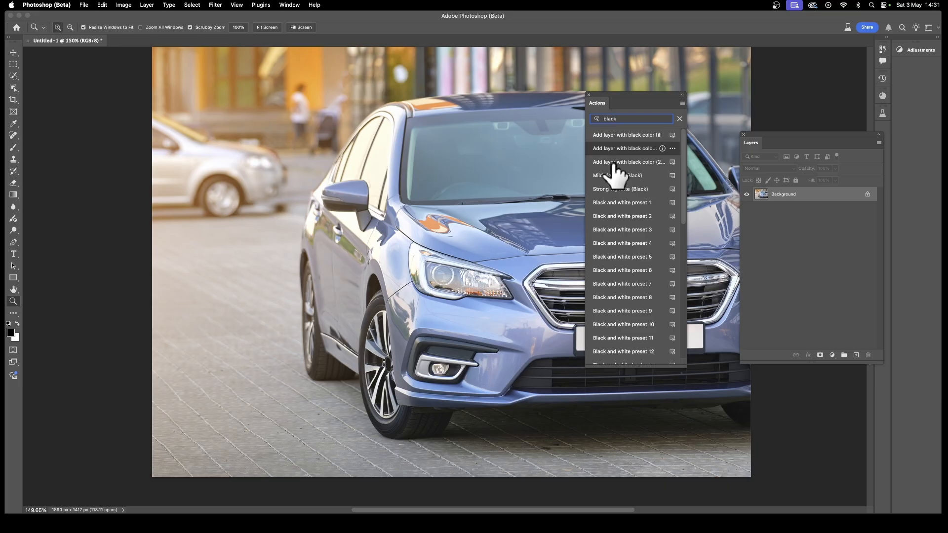
Try Black and white presets 3, 4, 5 and 6, then the Black and white style punch action
click(626, 230)
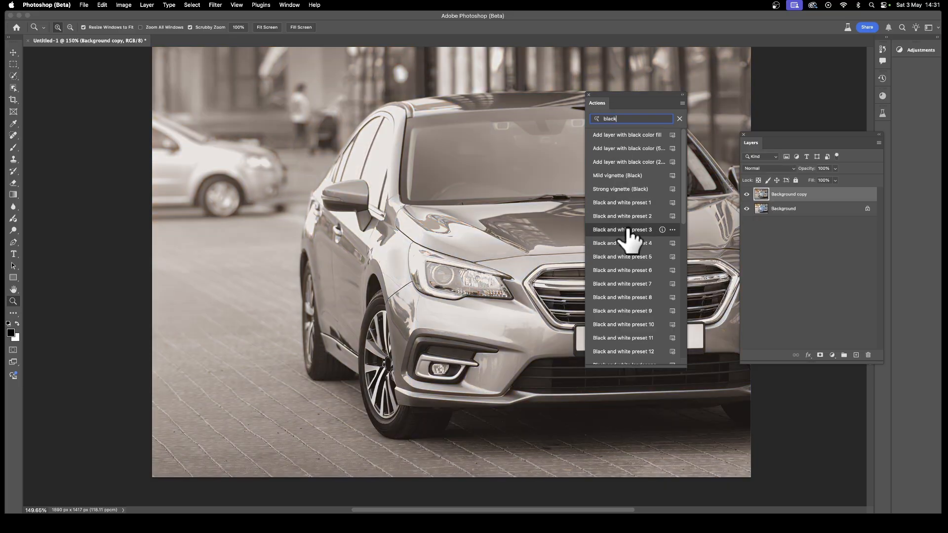
click(629, 244)
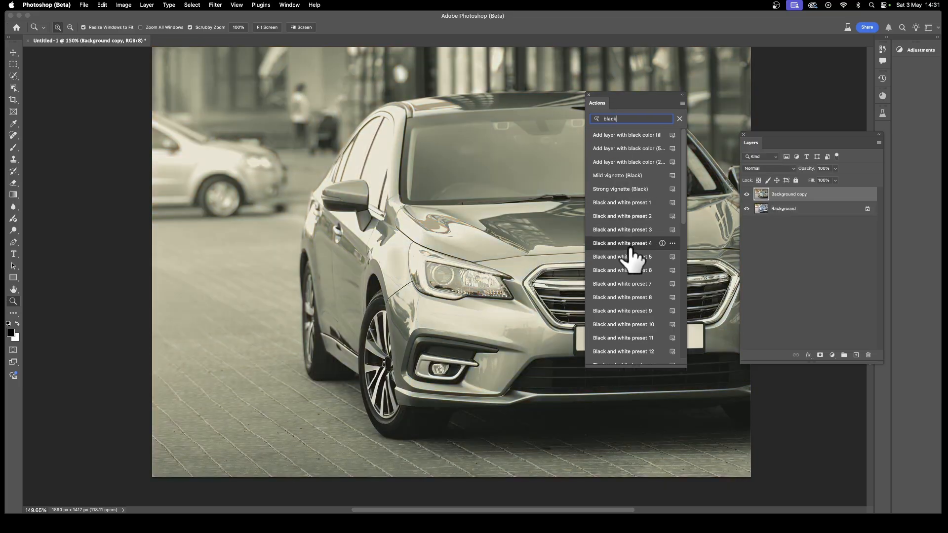
click(624, 257)
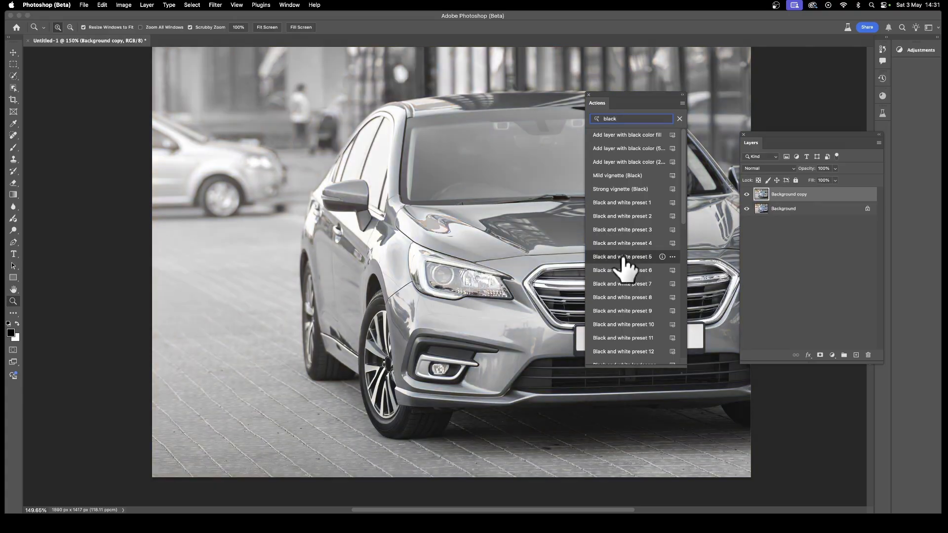
click(619, 271)
scroll(621, 278, down, 3)
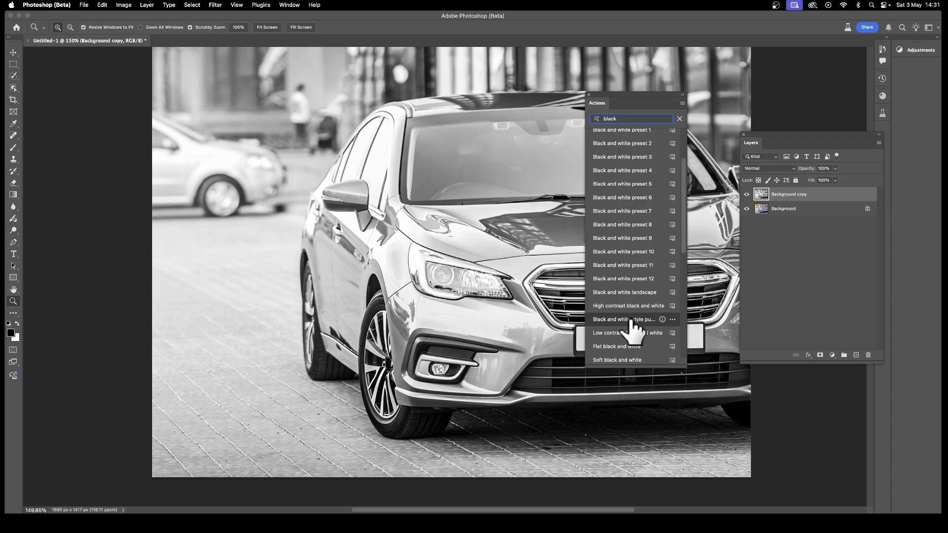
click(631, 320)
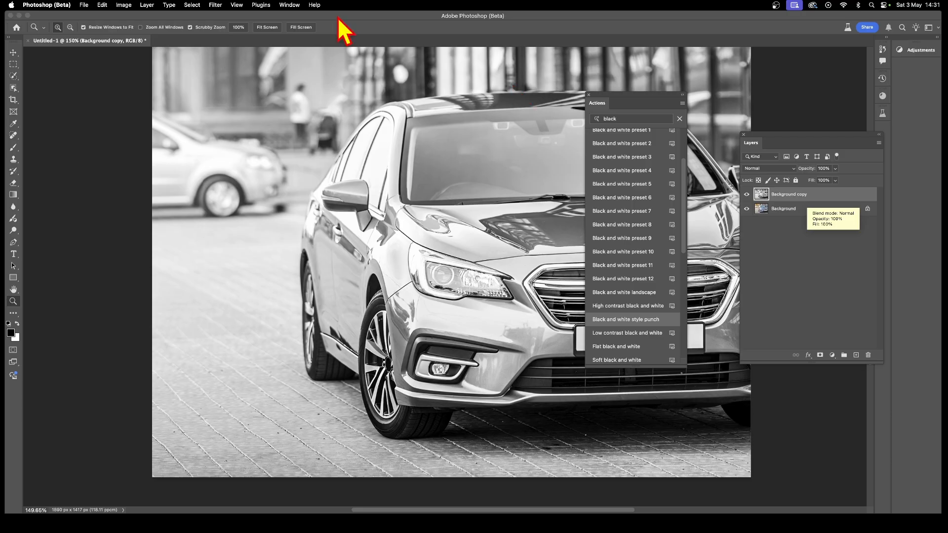
Undo the Black and white style punch action
click(149, 5)
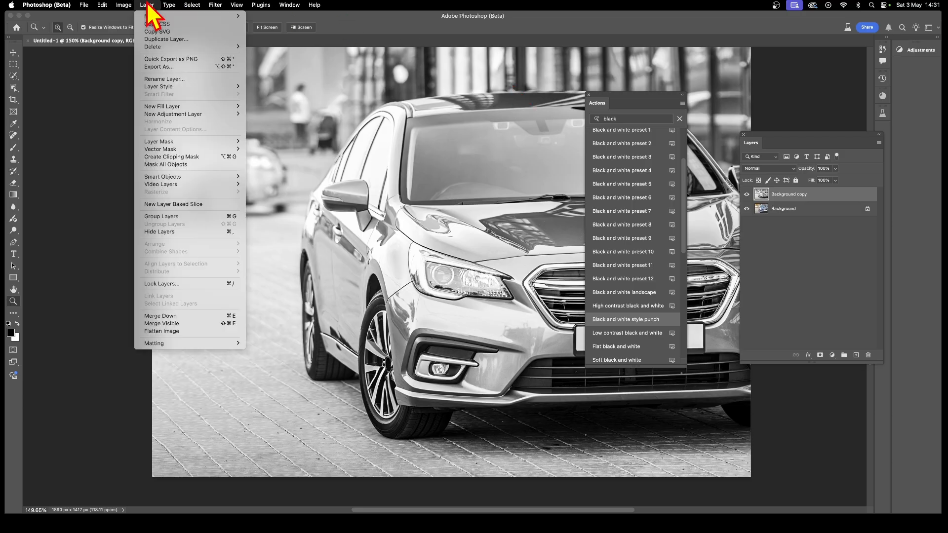
mouse_move(102, 5)
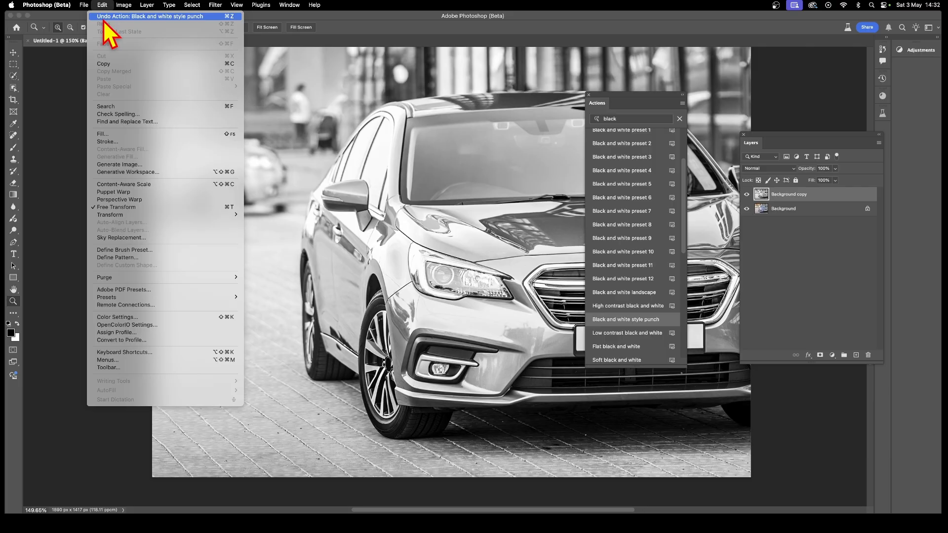
click(105, 18)
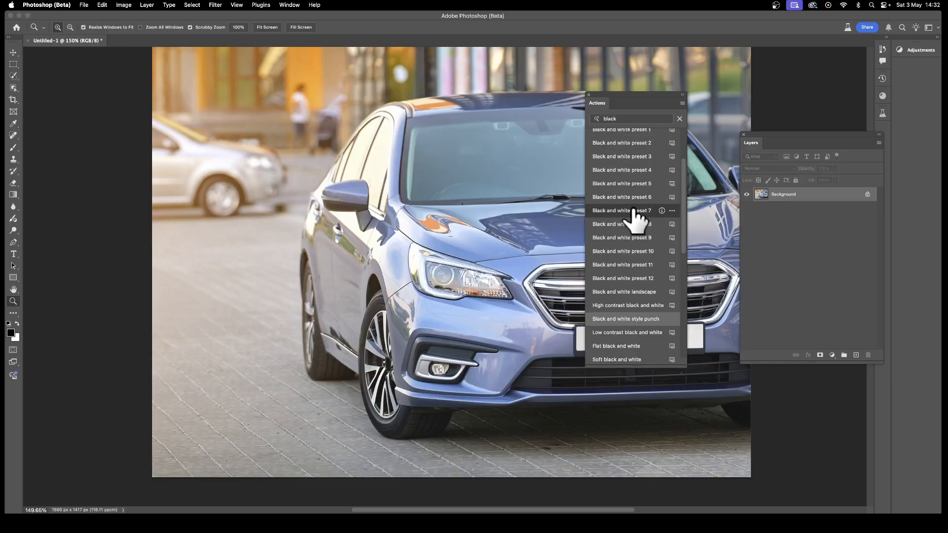
Apply the Black and White: Cool action to the subject only
scroll(634, 210, down, 3)
scroll(614, 294, down, 8)
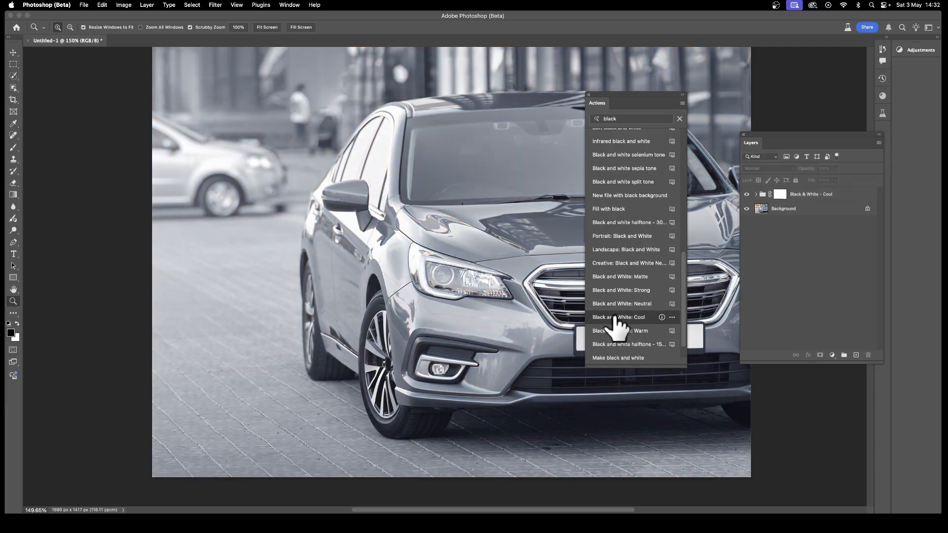
click(671, 317)
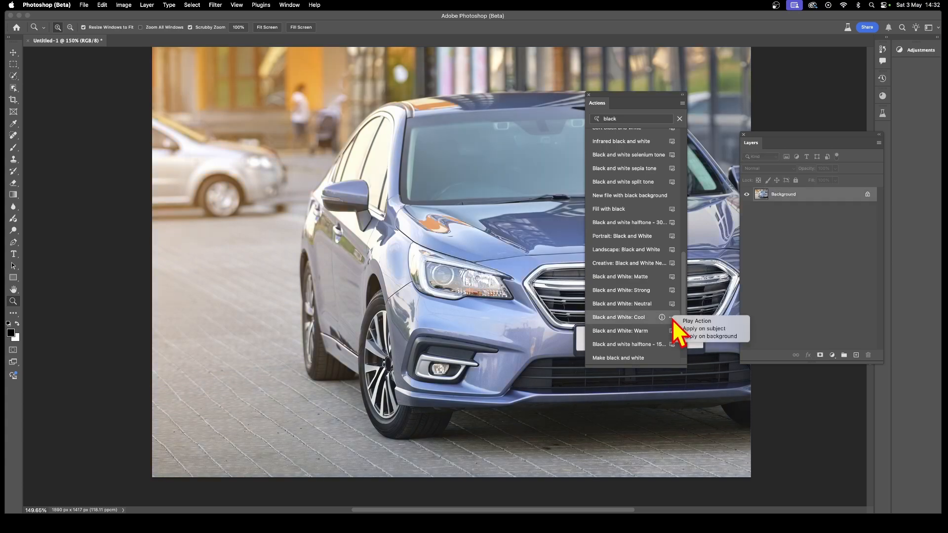
click(705, 329)
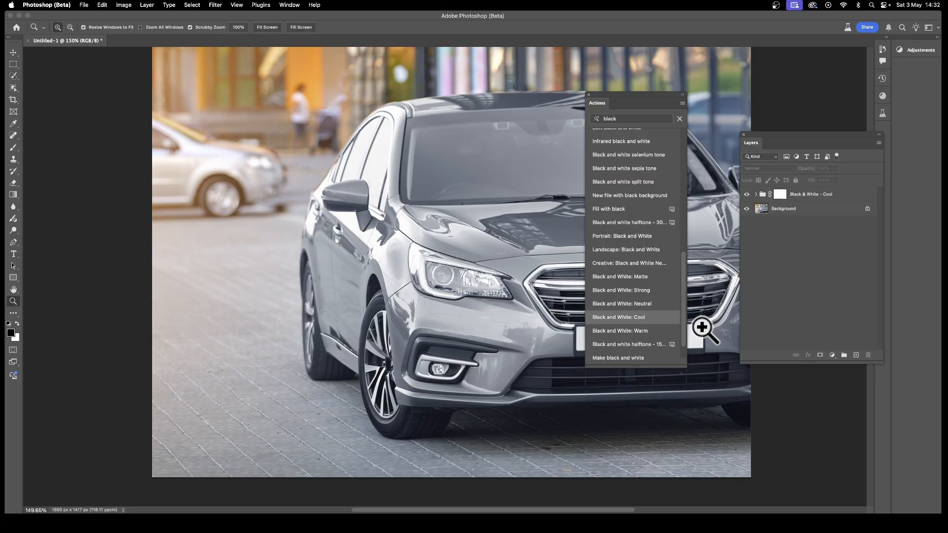
Expand the Black & White - Cool layer group and toggle its visibility off and on
click(757, 196)
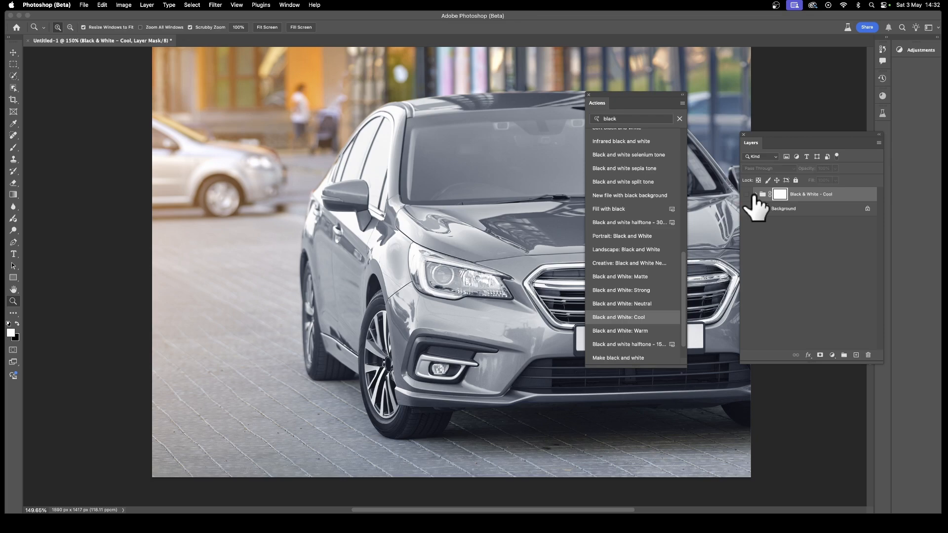
click(754, 197)
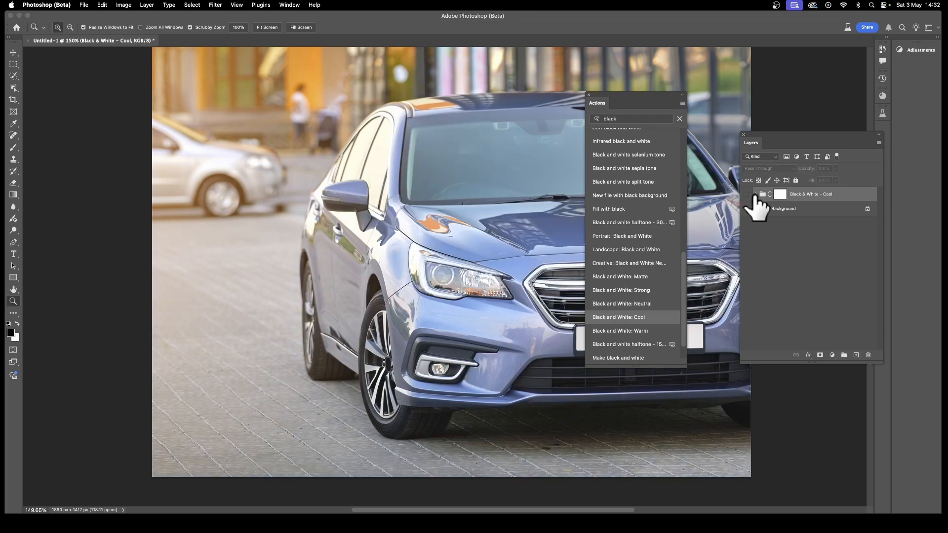
click(755, 194)
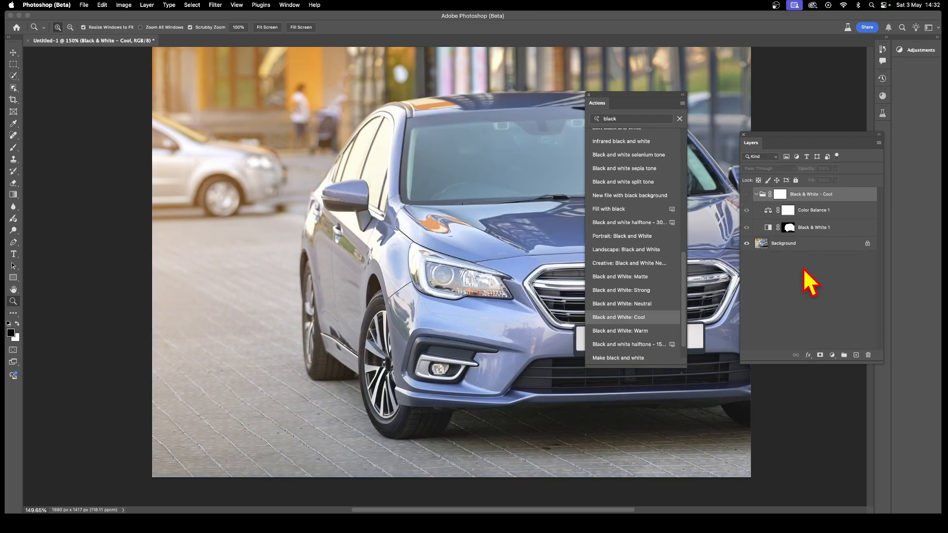
click(746, 194)
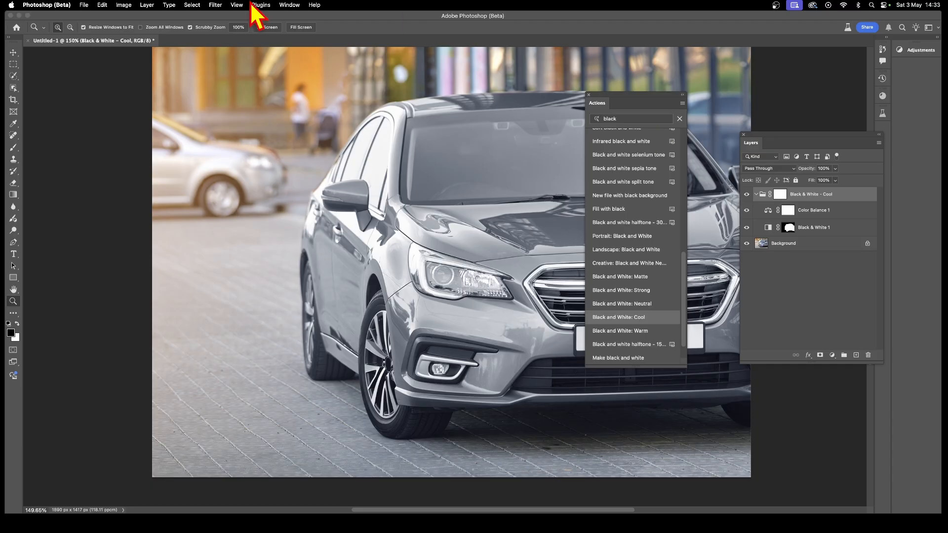
Undo the Black and White: Cool action
click(102, 6)
click(101, 6)
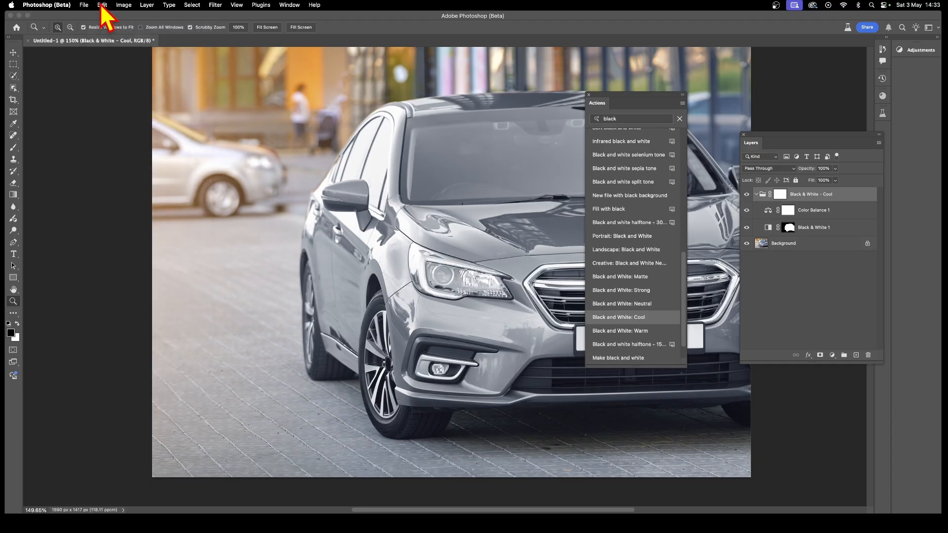
click(102, 5)
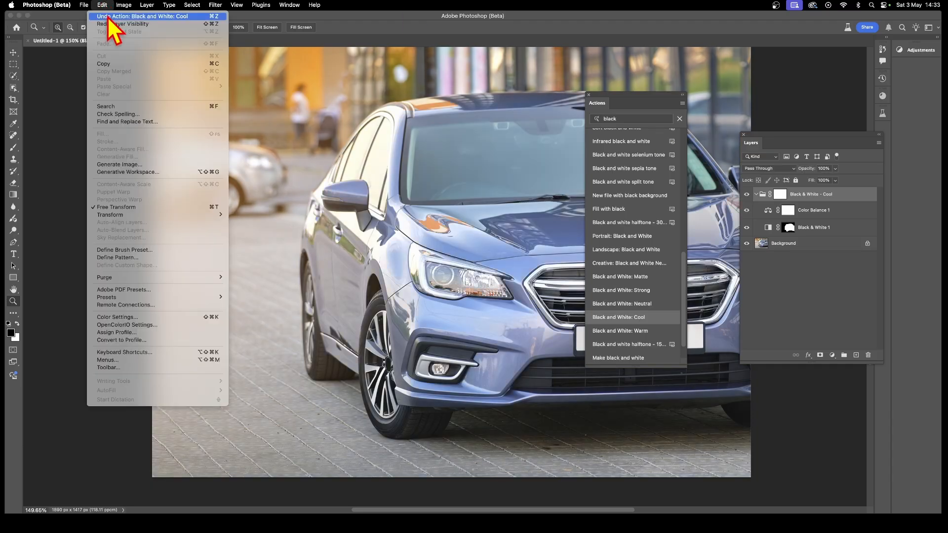
click(110, 18)
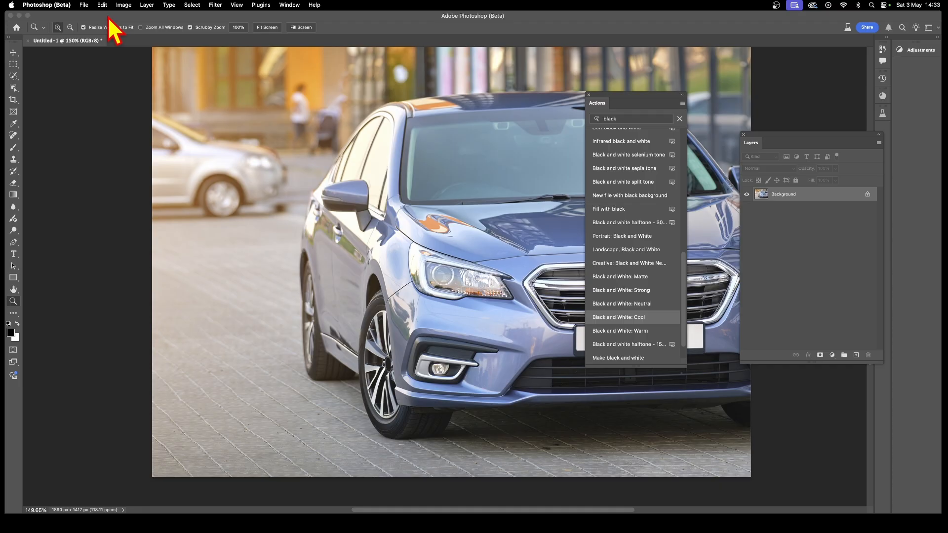
Apply the Black and White: Cool action to the background only
click(663, 331)
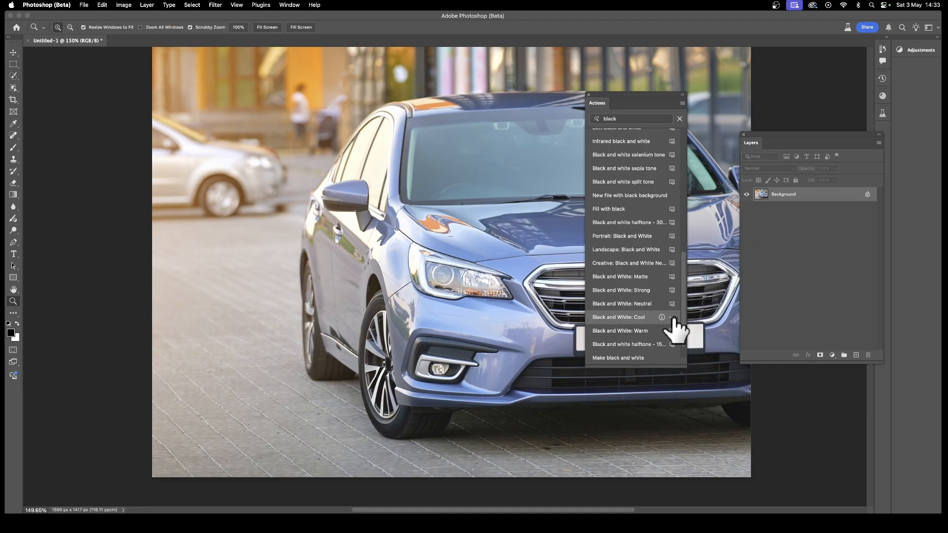
click(672, 317)
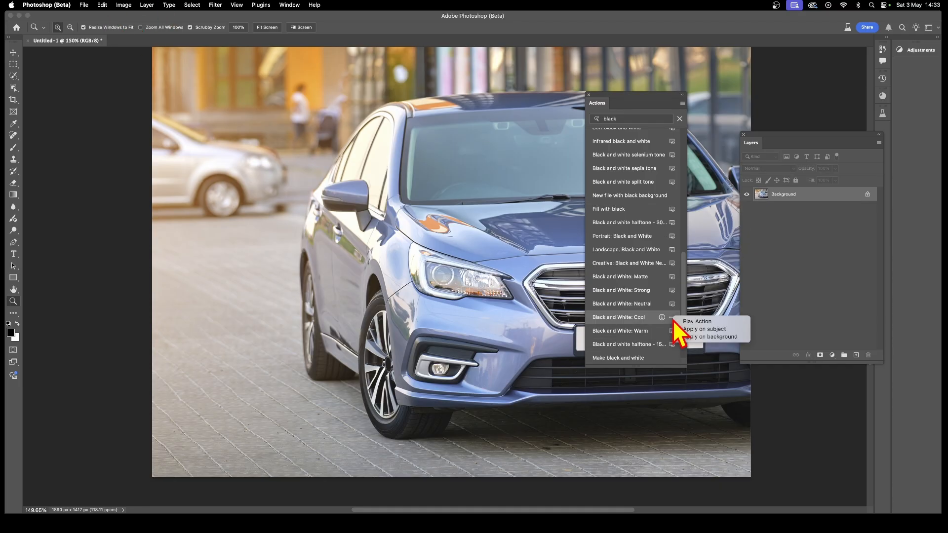
click(709, 336)
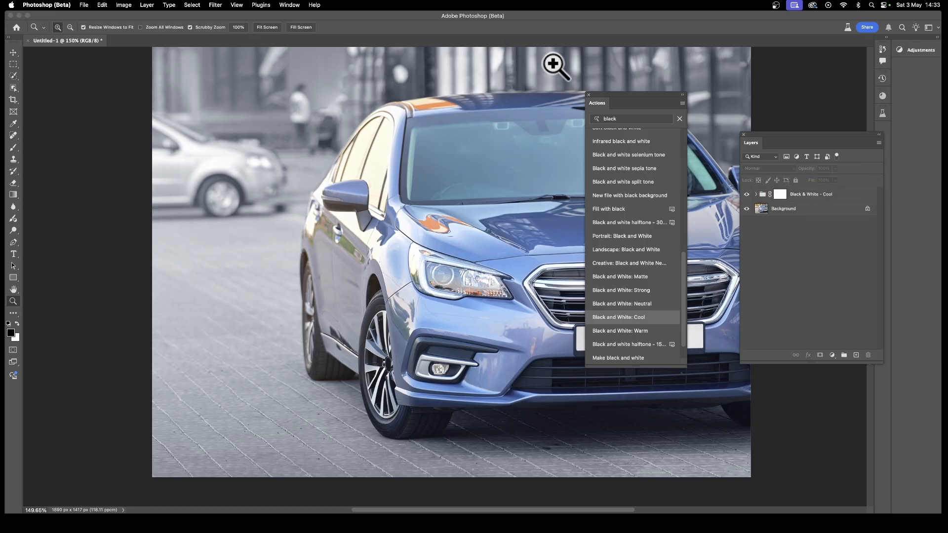
Flatten the image into a single layer
click(148, 5)
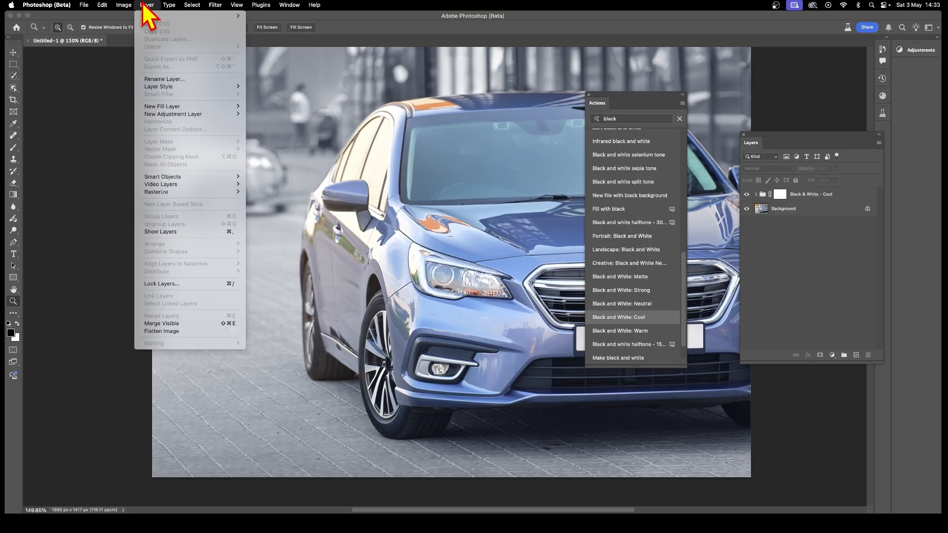
click(185, 331)
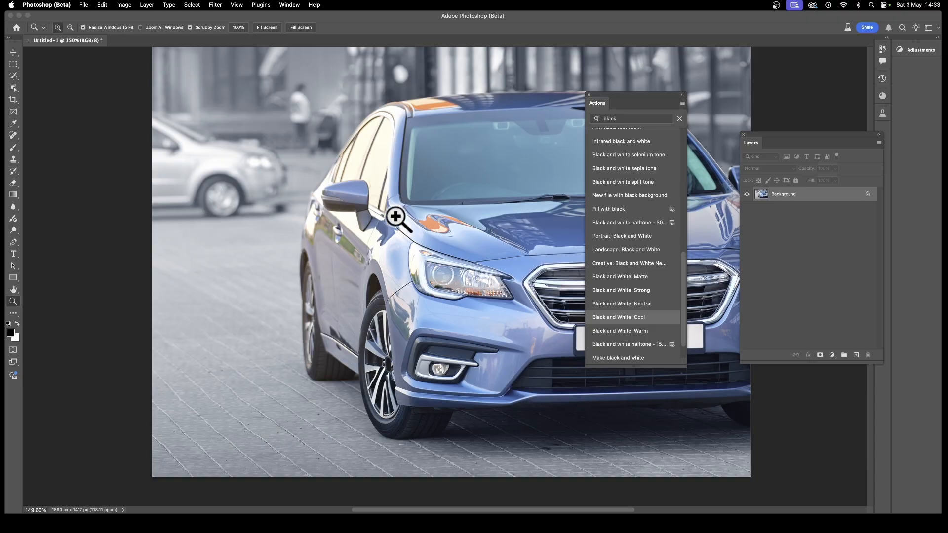
Clear the actions search and browse through the full list of actions
drag(625, 118, 596, 115)
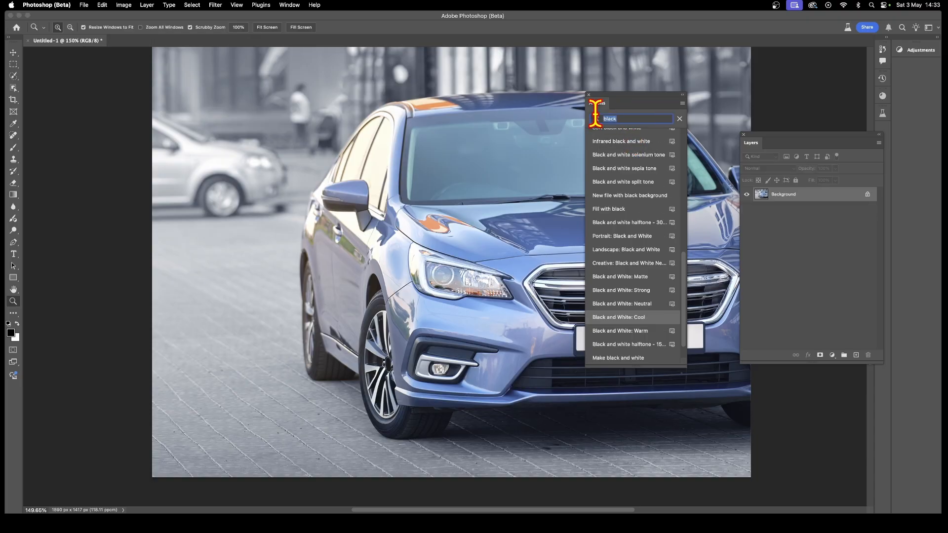
key(BackSpace)
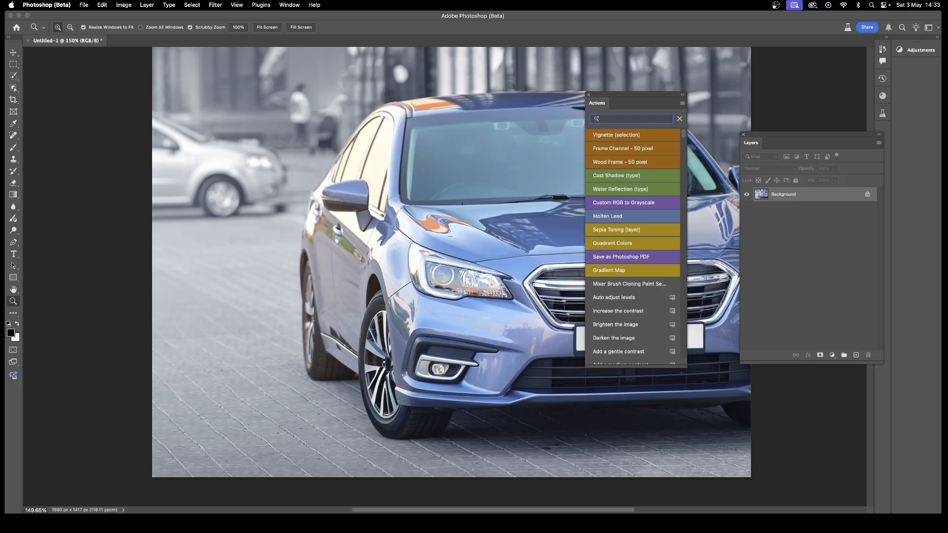
scroll(635, 210, down, 5)
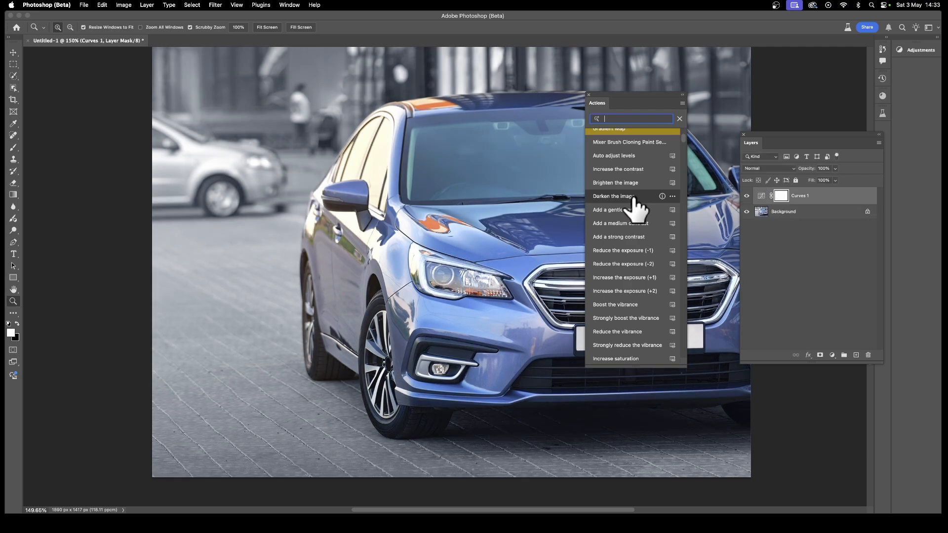
scroll(635, 203, down, 1)
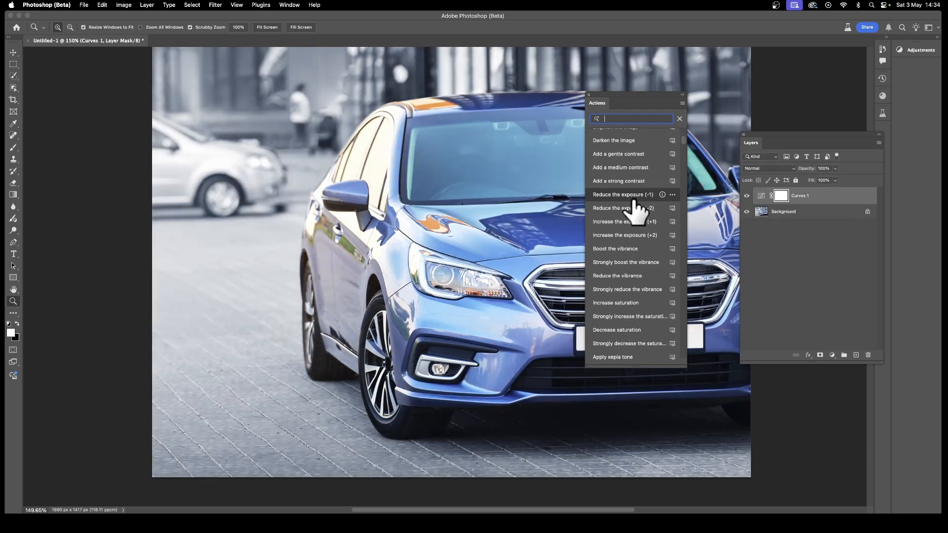
Apply the Gradient fade action to the photo from the actions list
scroll(638, 232, down, 1)
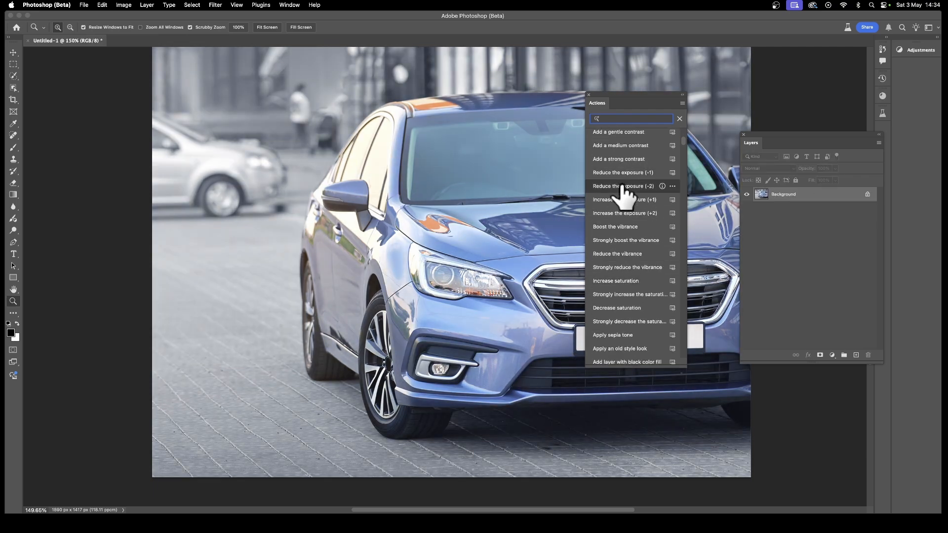
scroll(617, 296, down, 3)
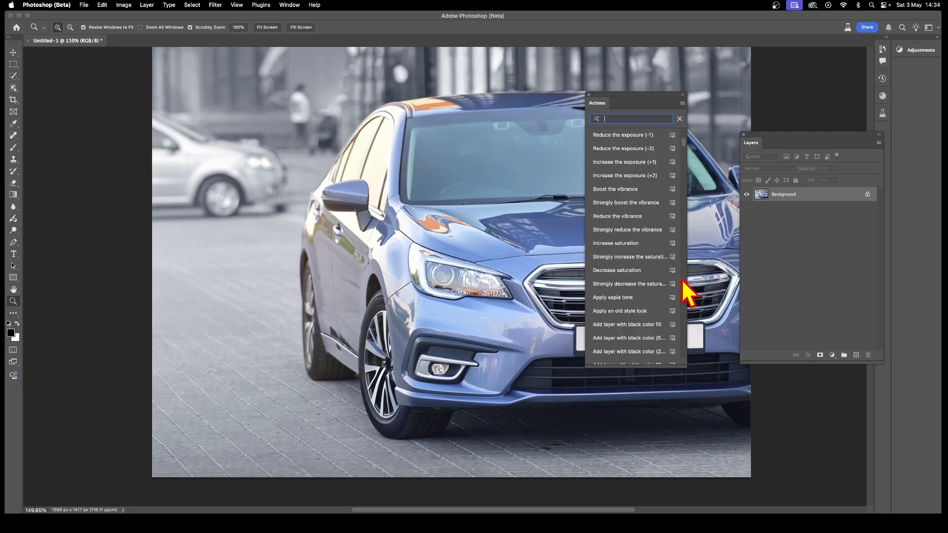
click(620, 256)
scroll(620, 259, down, 5)
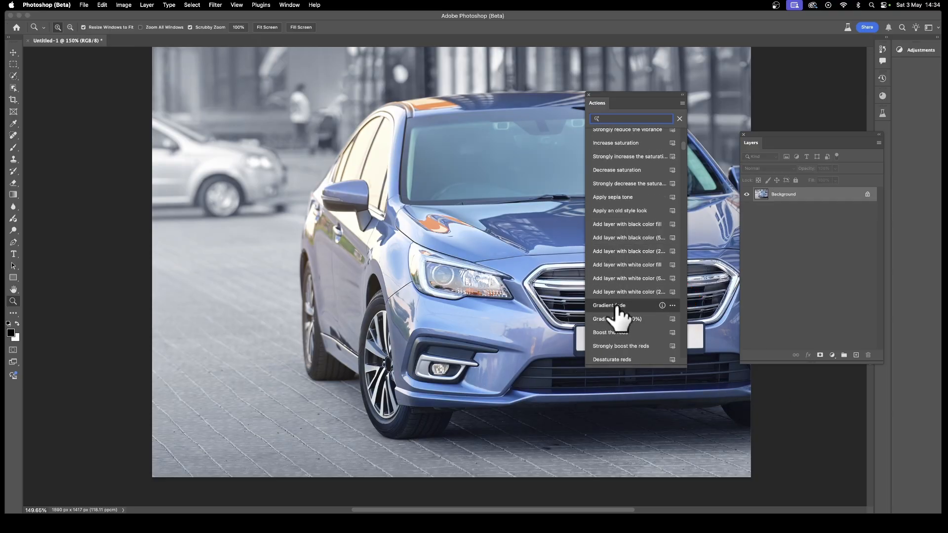
click(616, 306)
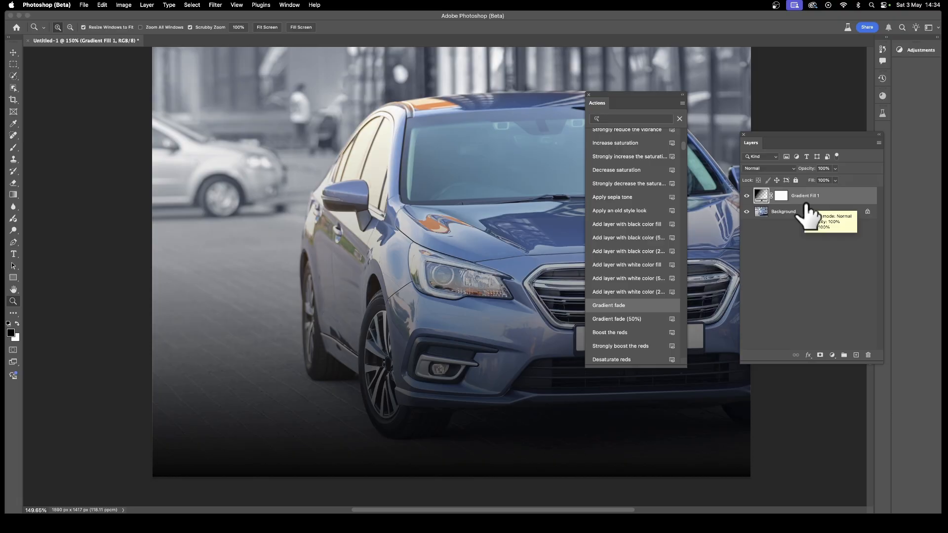
Switch the Actions panel to the classic actions list and back to the one-click actions view
click(682, 103)
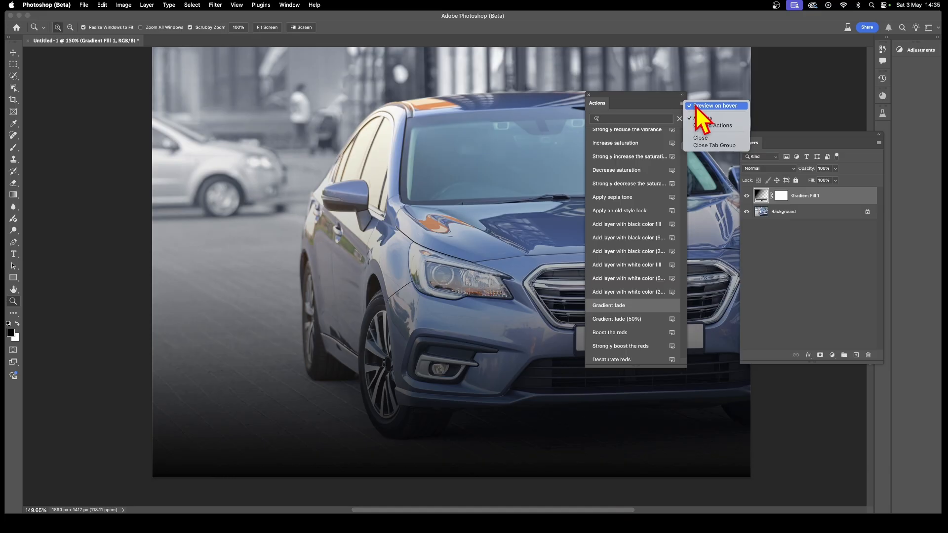
click(711, 126)
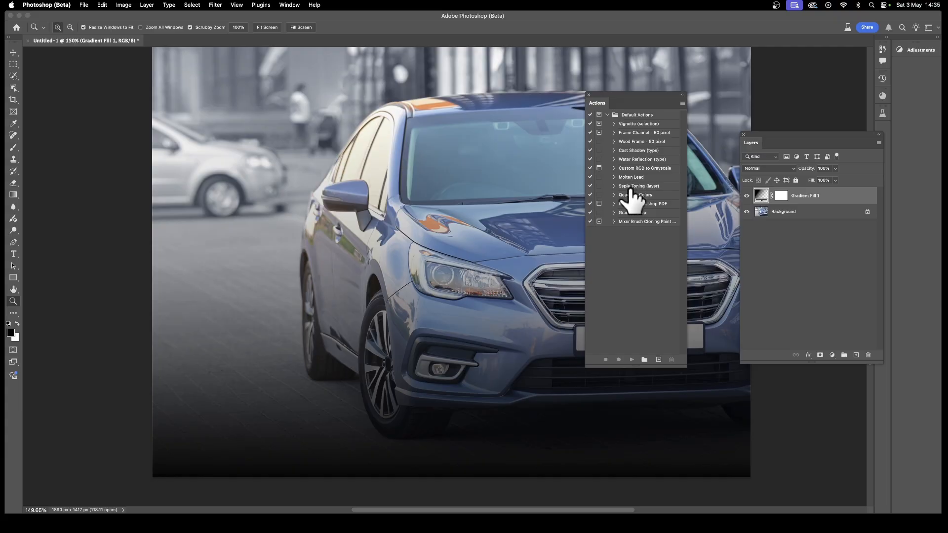
click(683, 104)
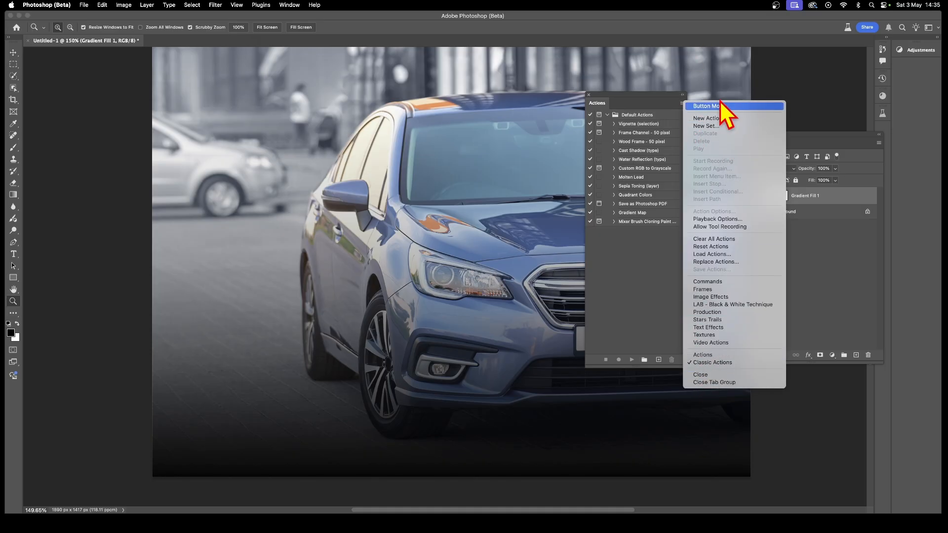
click(704, 356)
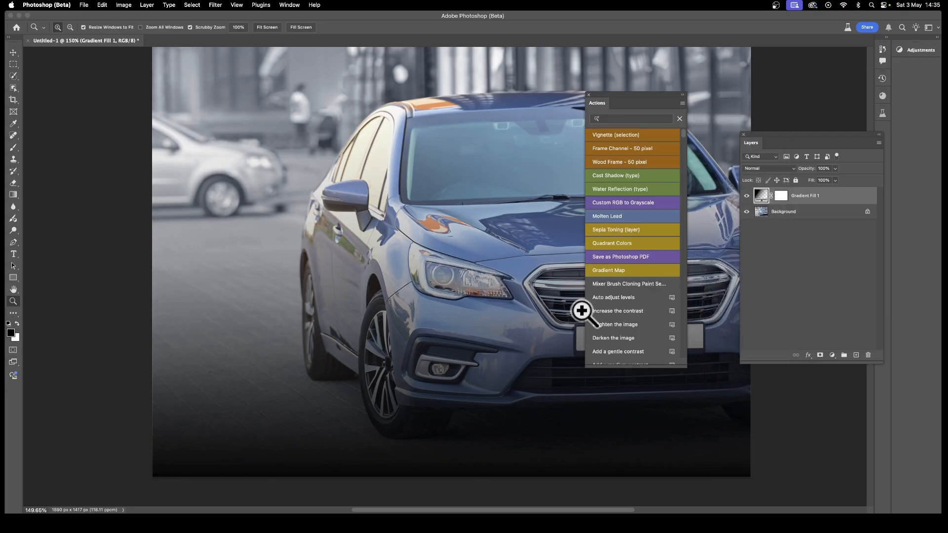
Apply the Strongly increase the saturation action to the photo
scroll(614, 245, down, 3)
scroll(614, 244, down, 5)
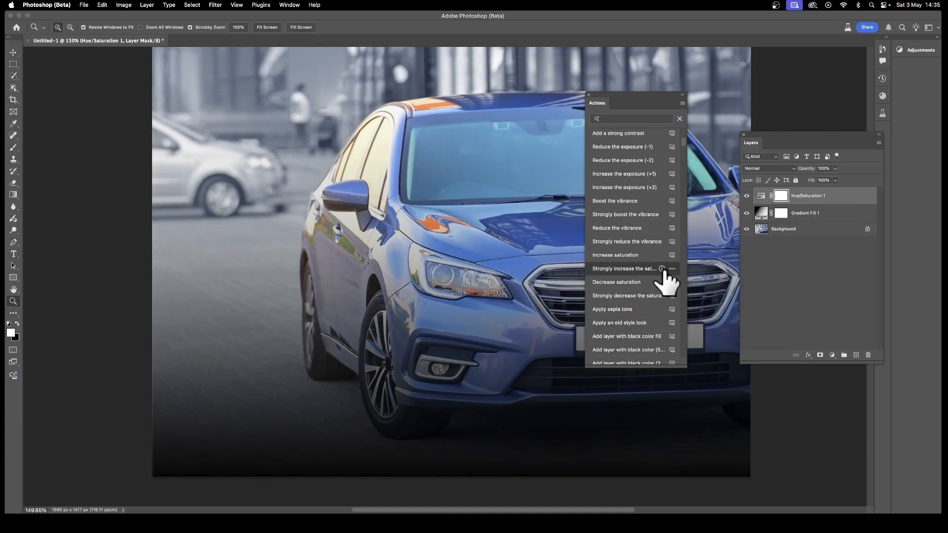
mouse_move(663, 271)
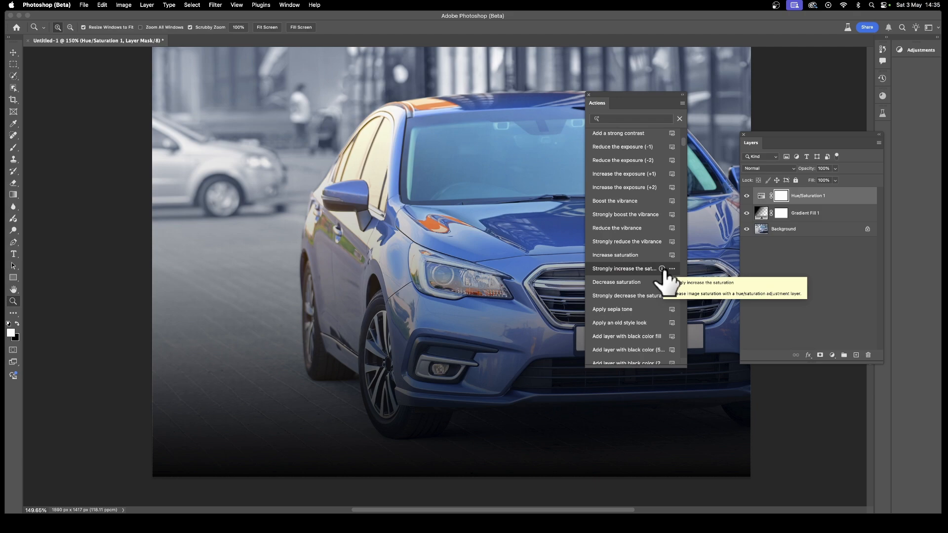